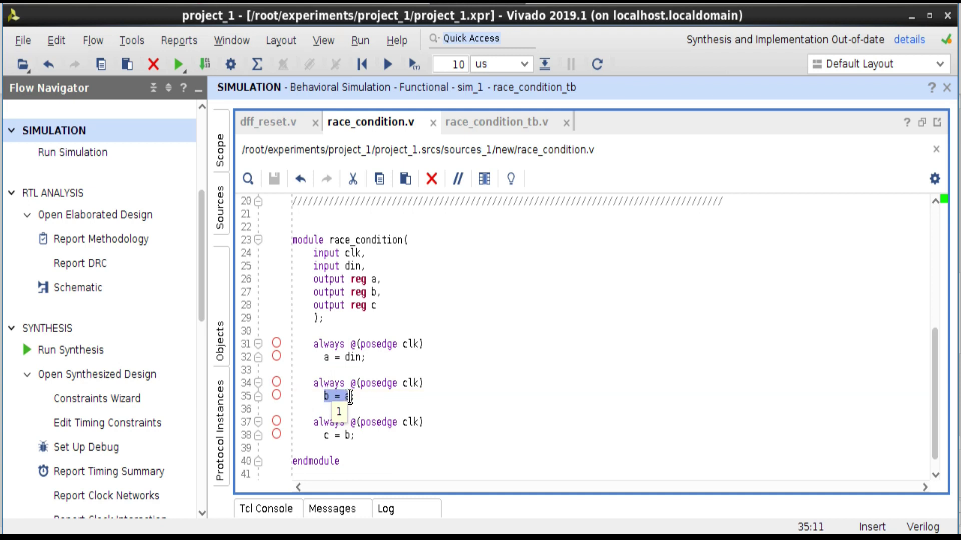
Compare the statement c = b with the din, b and c waveforms at the 10 ns clock edge
{"action": "left_click_drag", "start_coordinate": [323, 436], "coordinate": [349, 436]}
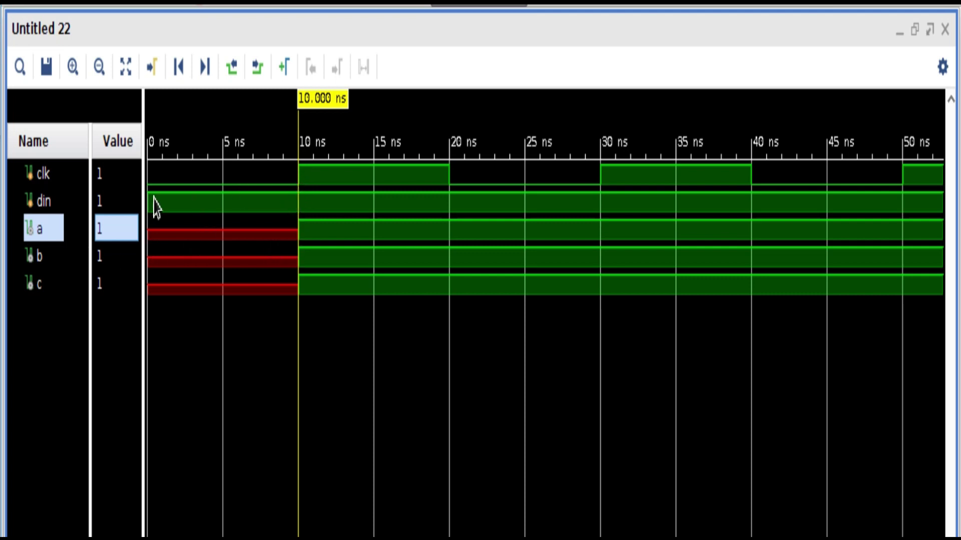
{"action": "left_click", "coordinate": [100, 208]}
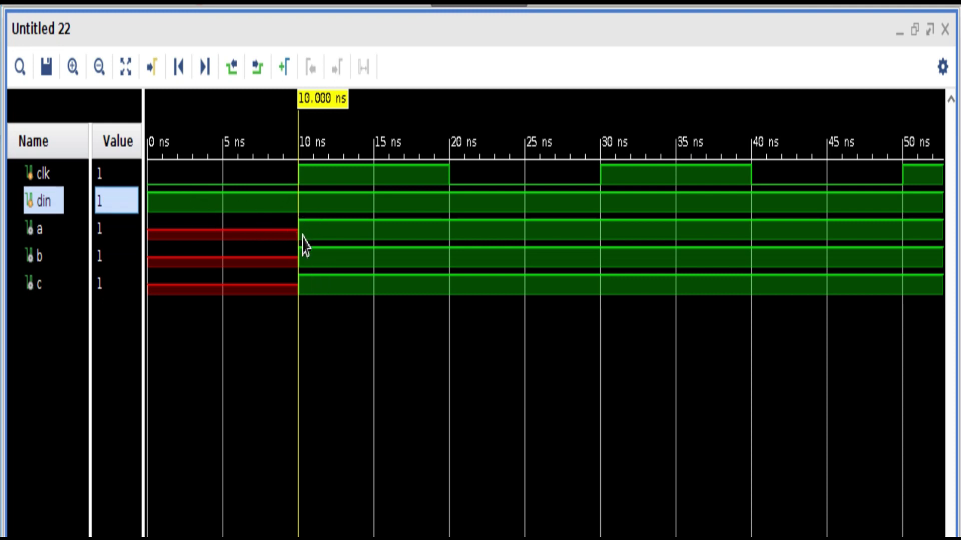
{"action": "left_click", "coordinate": [52, 263]}
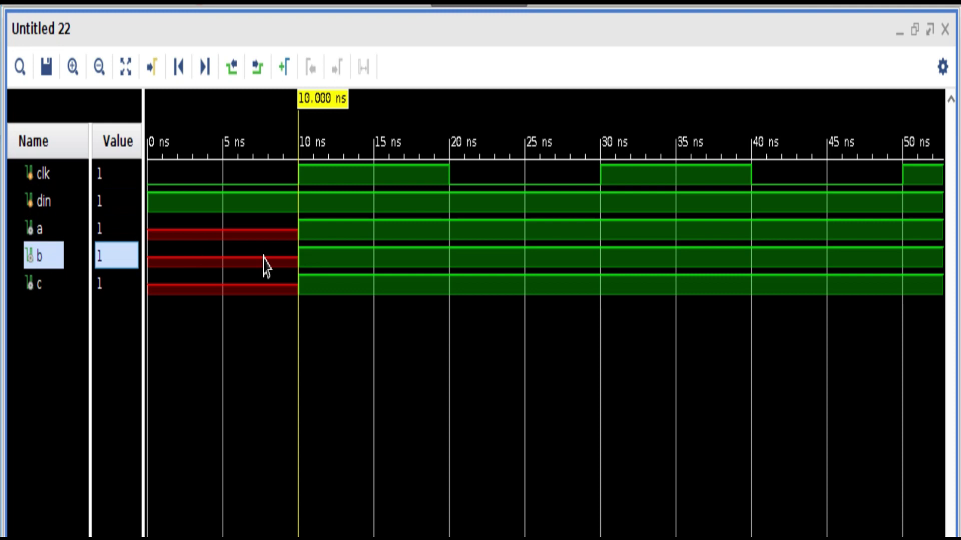
{"action": "left_click", "coordinate": [43, 292]}
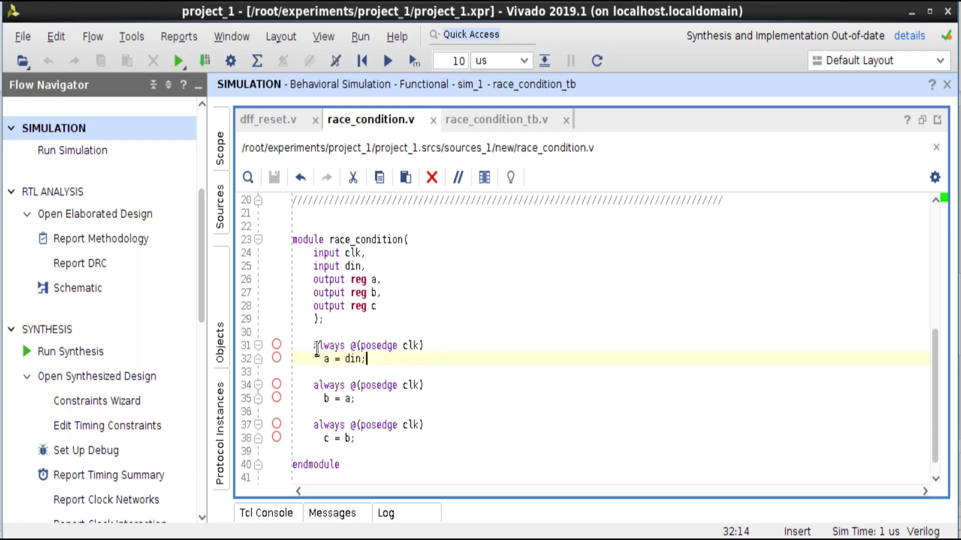
Move the always block containing a = din between the b = a and c = b blocks, and save race_condition.v
{"action": "key", "text": "shift+End"}
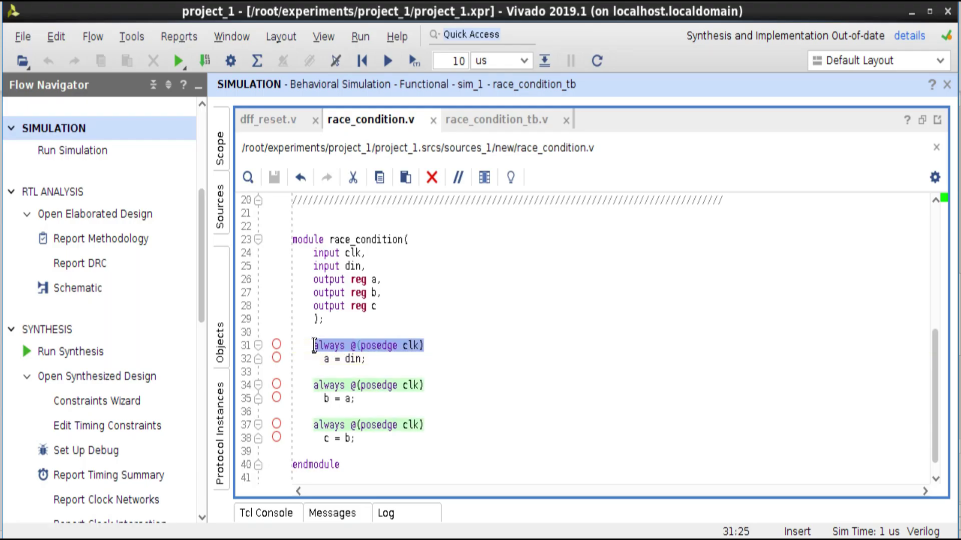
{"action": "key", "text": "shift+Down"}
{"action": "key", "text": "ctrl+x"}
{"action": "key", "text": "Down"}
{"action": "key", "text": "Down"}
{"action": "key", "text": "End"}
{"action": "key", "text": "Down"}
{"action": "key", "text": "Return"}
{"action": "key", "text": "ctrl+v"}
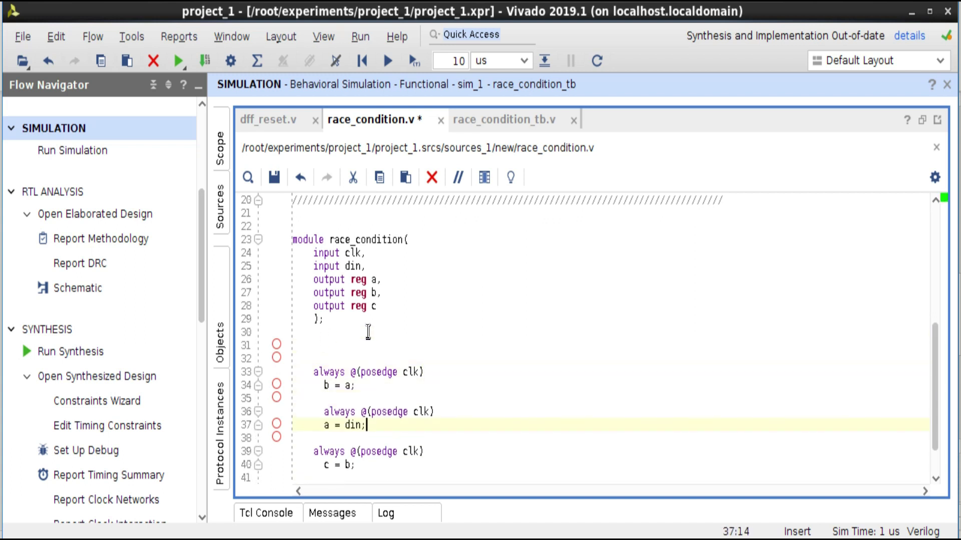
{"action": "key", "text": "ctrl+s"}
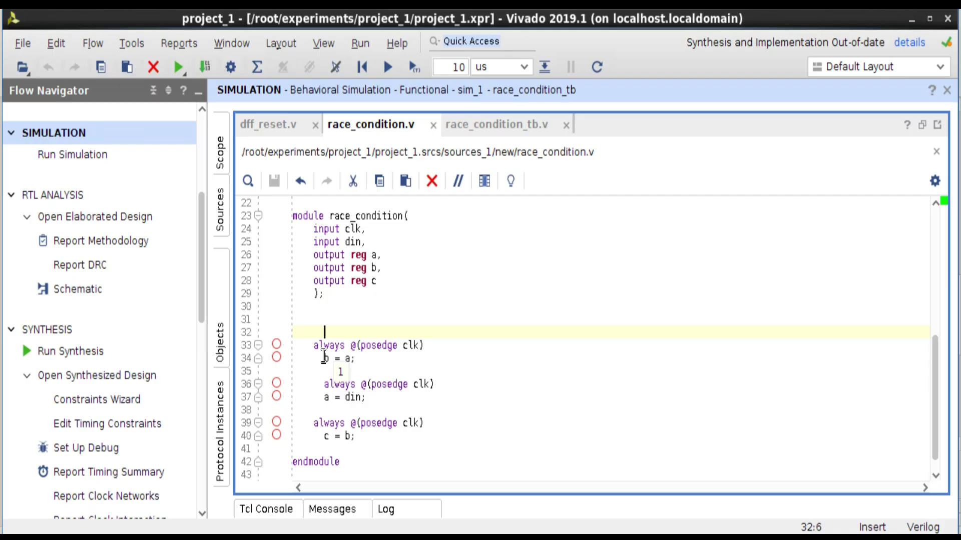
Compare the reordered b = a, a = din and c = b statements with the signal waveforms at the 10 ns clock edge
{"action": "left_click_drag", "start_coordinate": [324, 358], "coordinate": [356, 360]}
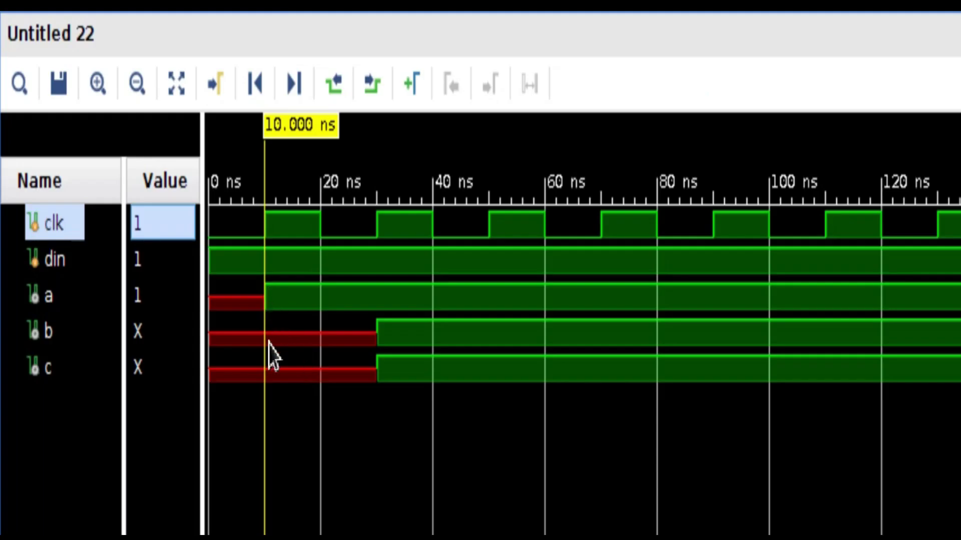
{"action": "mouse_move", "coordinate": [268, 350]}
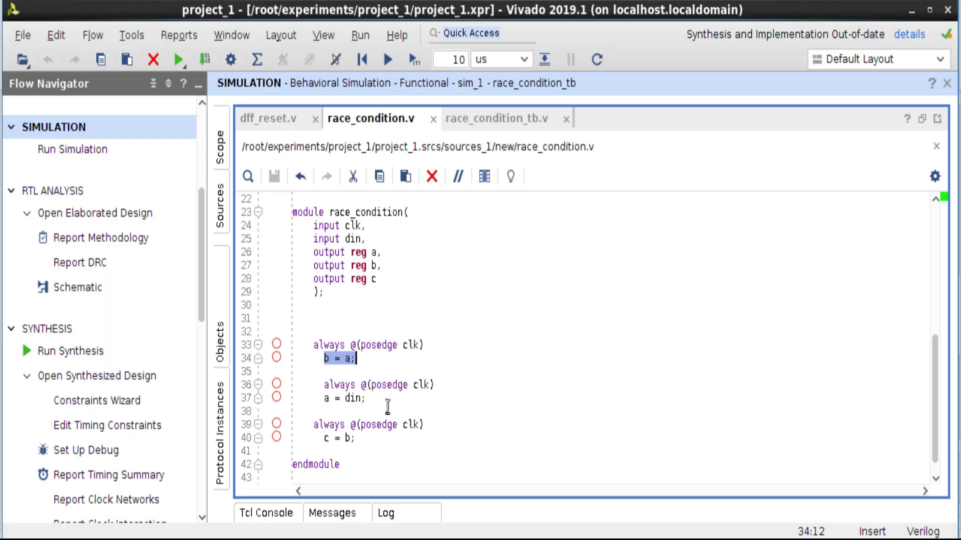
{"action": "mouse_move", "coordinate": [325, 399]}
{"action": "left_click_drag", "start_coordinate": [324, 398], "coordinate": [363, 401]}
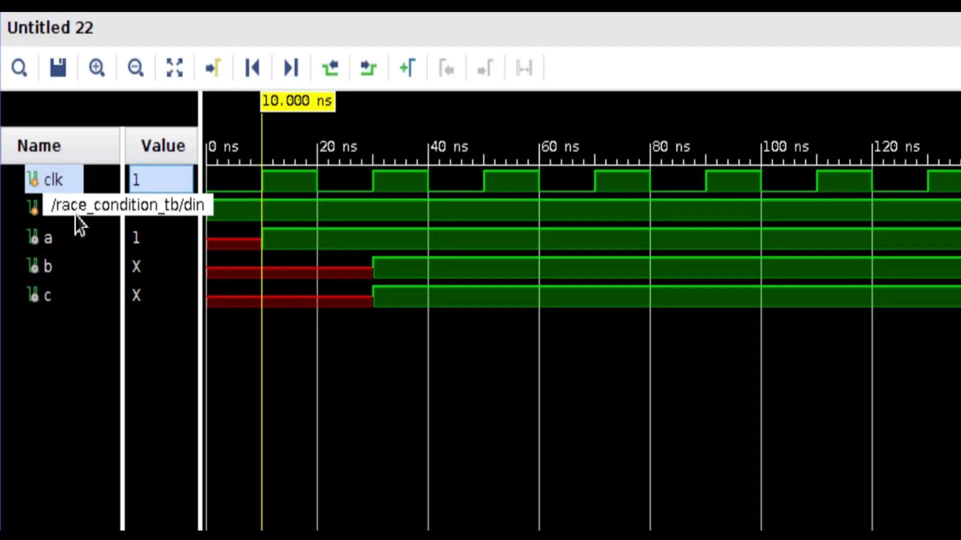
{"action": "left_click", "coordinate": [135, 211]}
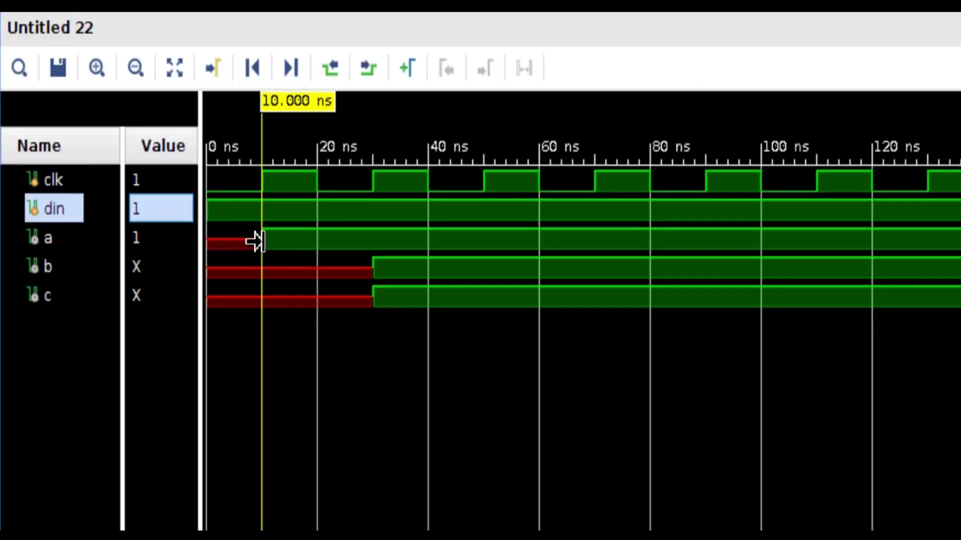
{"action": "mouse_move", "coordinate": [267, 239]}
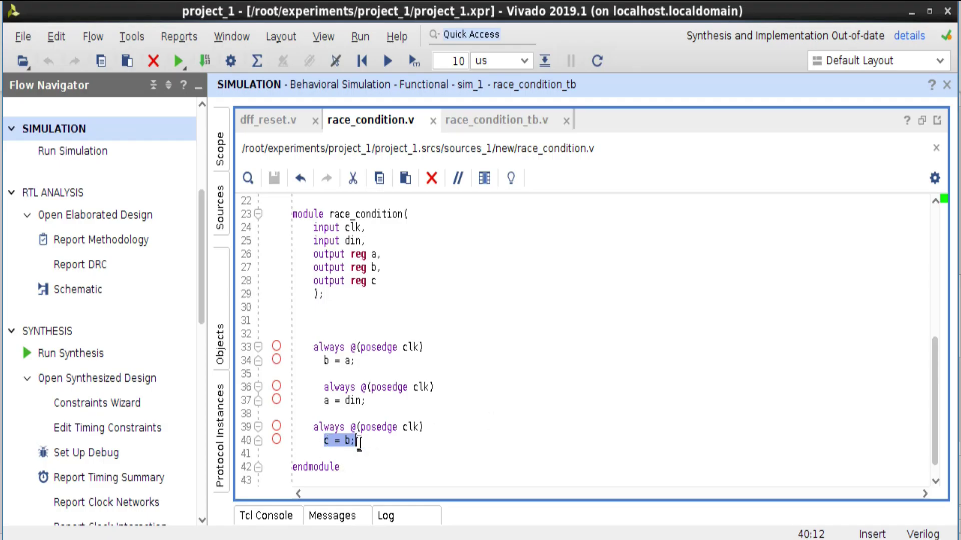
{"action": "mouse_move", "coordinate": [330, 364]}
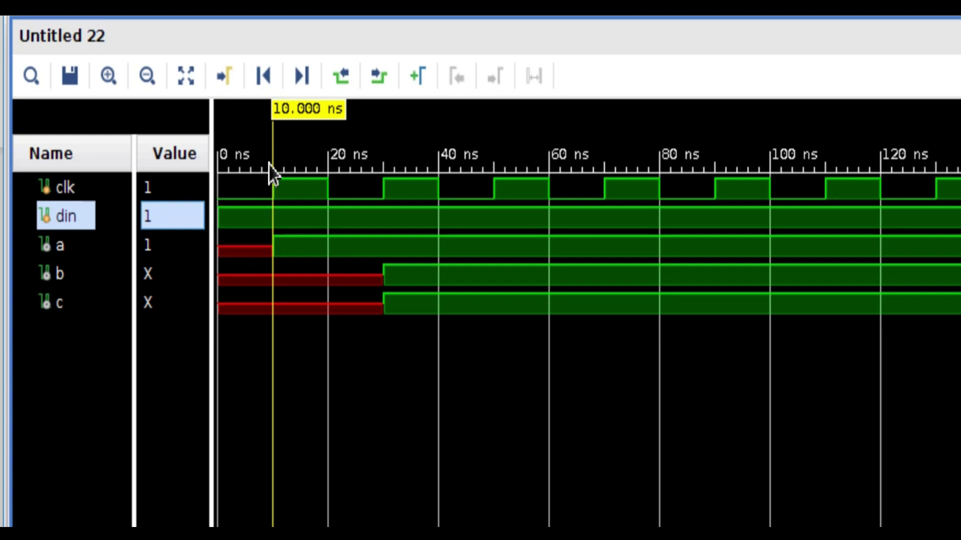
Place the waveform cursor on the 30 ns rising clock edge and examine signals b, a and c there
{"action": "left_click", "coordinate": [387, 200]}
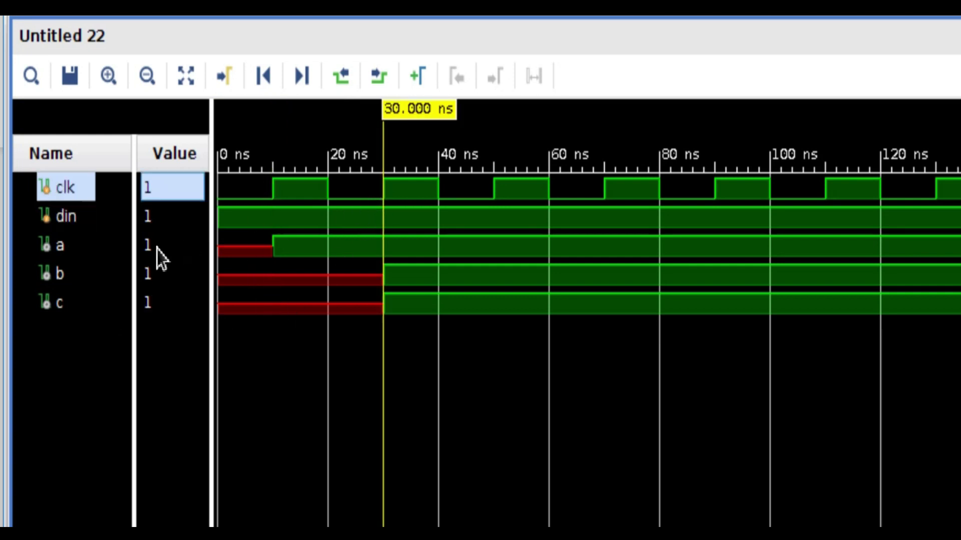
{"action": "mouse_move", "coordinate": [427, 265]}
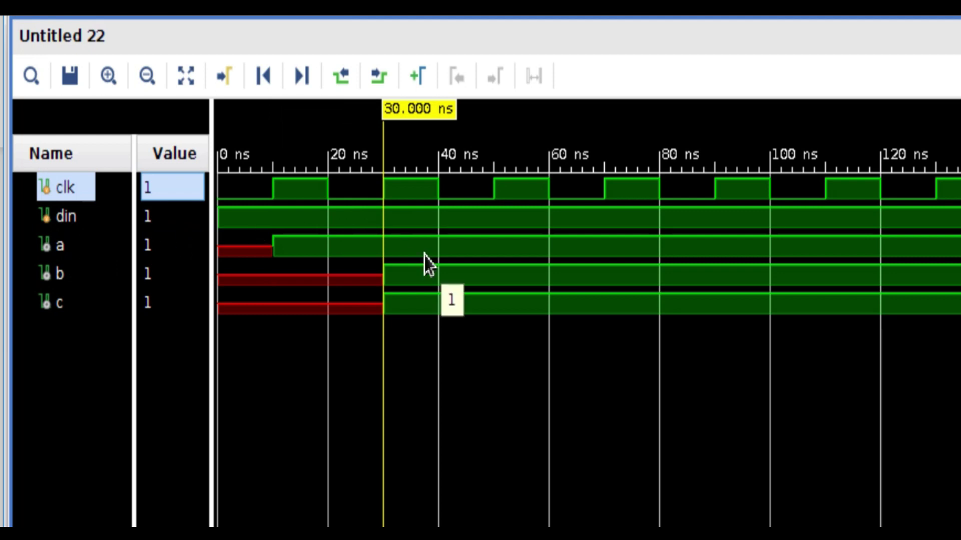
{"action": "mouse_move", "coordinate": [225, 295]}
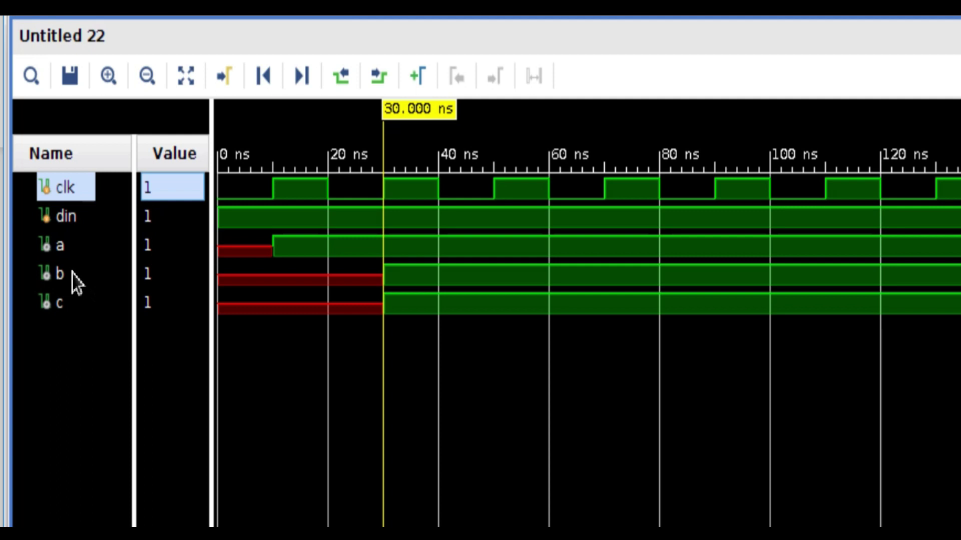
{"action": "left_click", "coordinate": [93, 275]}
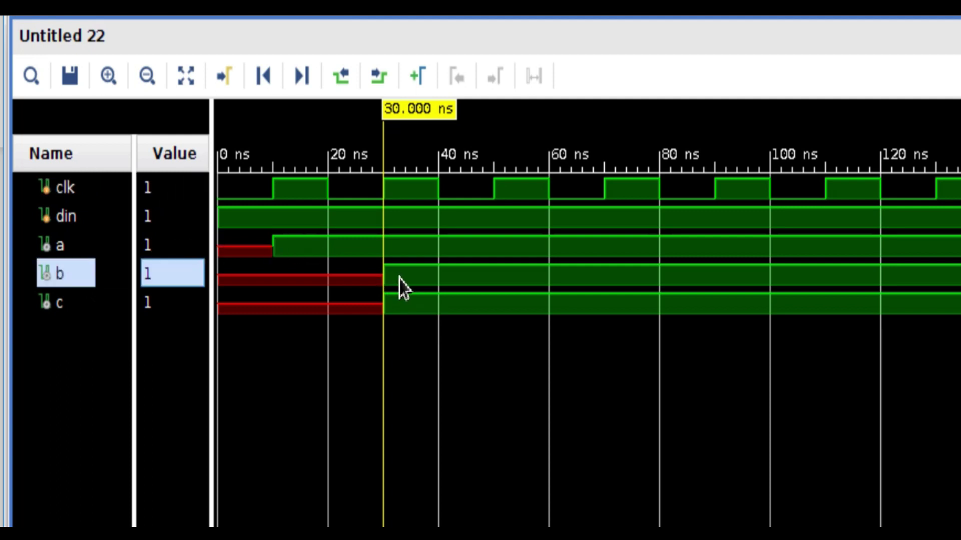
{"action": "left_click", "coordinate": [72, 246]}
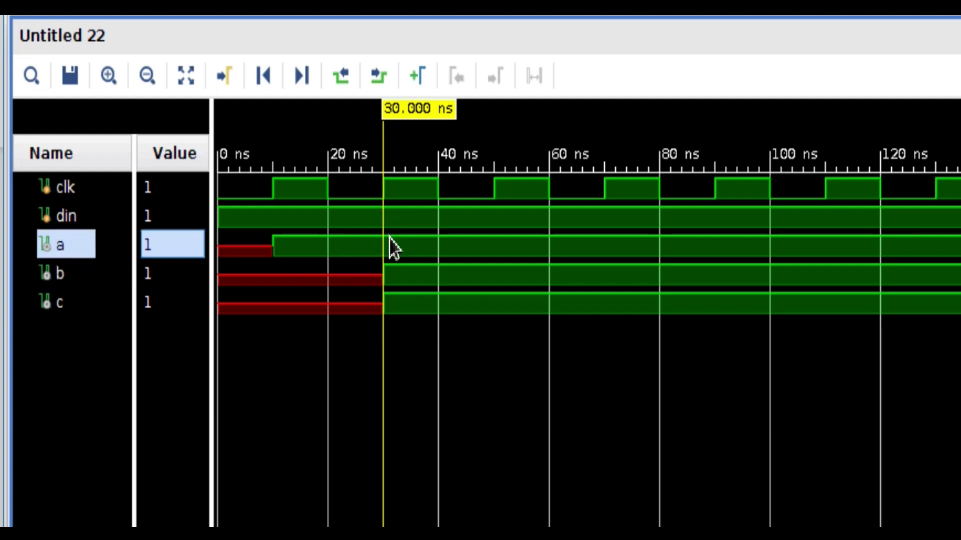
{"action": "left_click", "coordinate": [66, 308]}
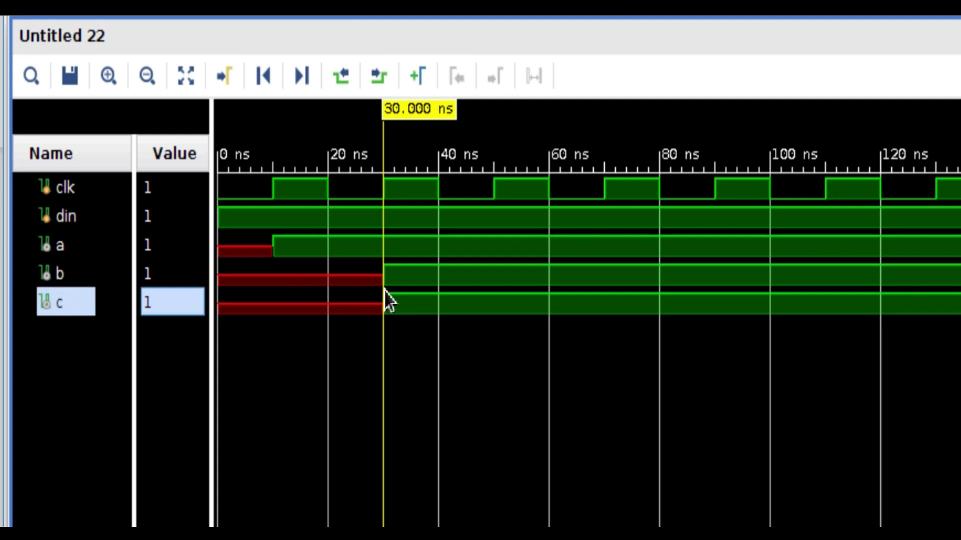
{"action": "mouse_move", "coordinate": [403, 311]}
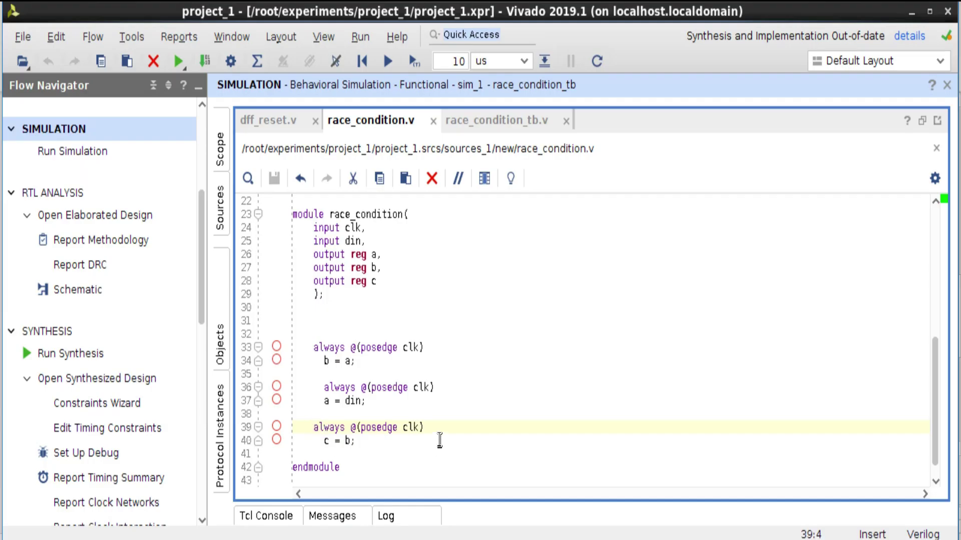
Move the always @(posedge clk) block containing c = b above the b = a block
{"action": "key", "text": "shift+End"}
{"action": "key", "text": "shift+Down"}
{"action": "key", "text": "Delete"}
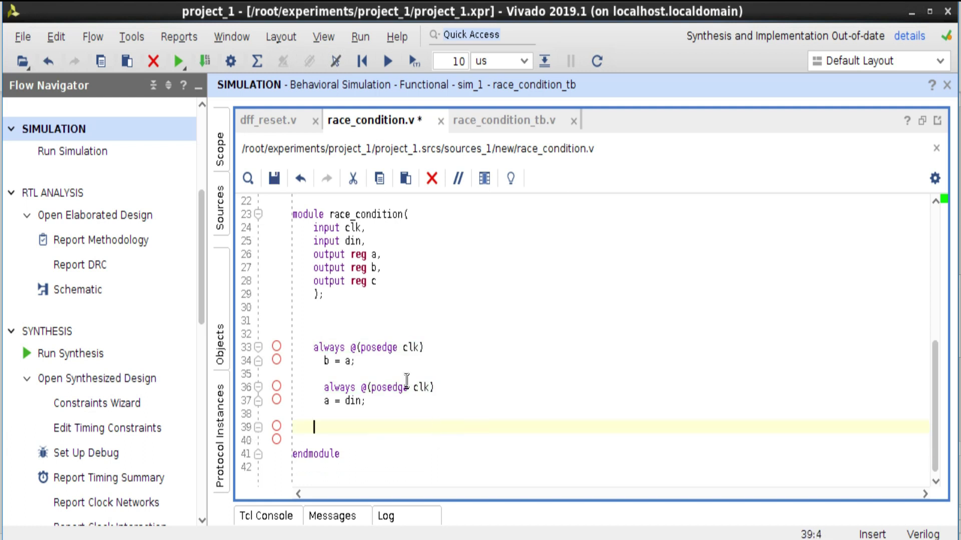
{"action": "left_click", "coordinate": [338, 330]}
{"action": "type", "text": "always @(posedge clk)     c = b;"}
{"action": "key", "text": "Return"}
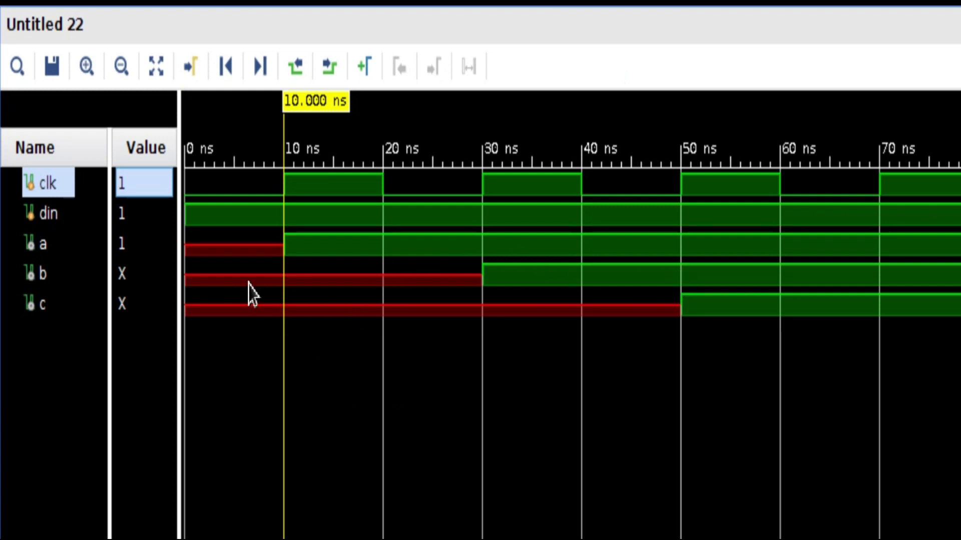
Examine din, a and b in the new simulation waveform at the 10 ns clock edge
{"action": "left_click", "coordinate": [71, 221]}
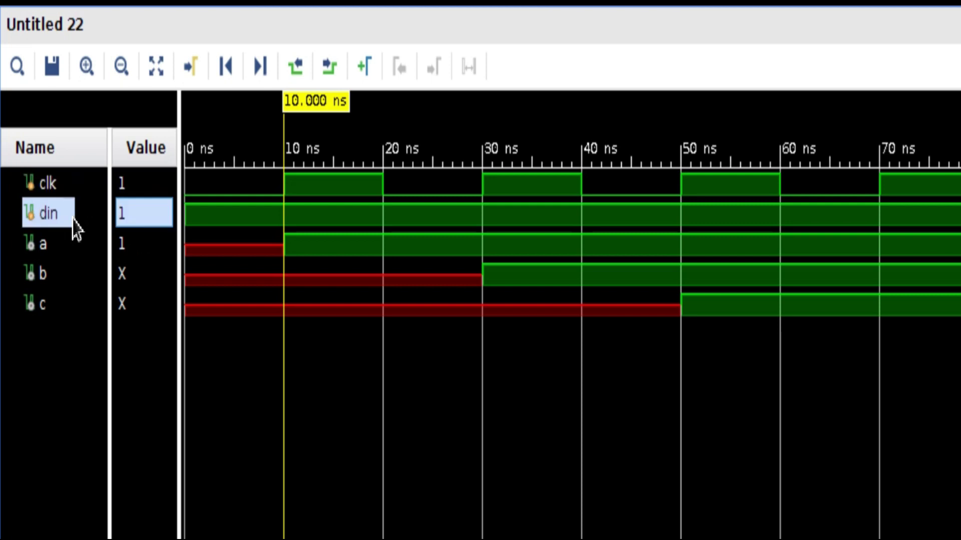
{"action": "left_click", "coordinate": [59, 256]}
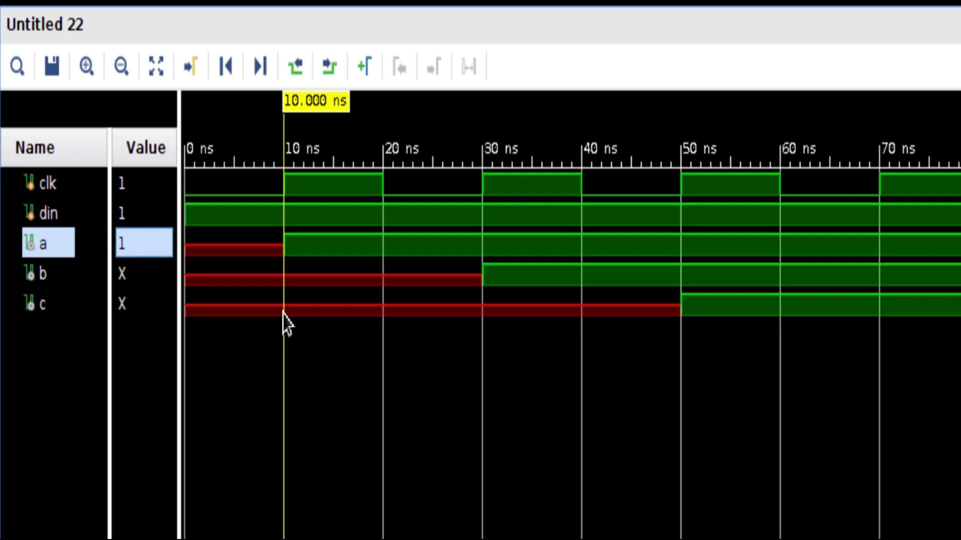
{"action": "left_click", "coordinate": [67, 278]}
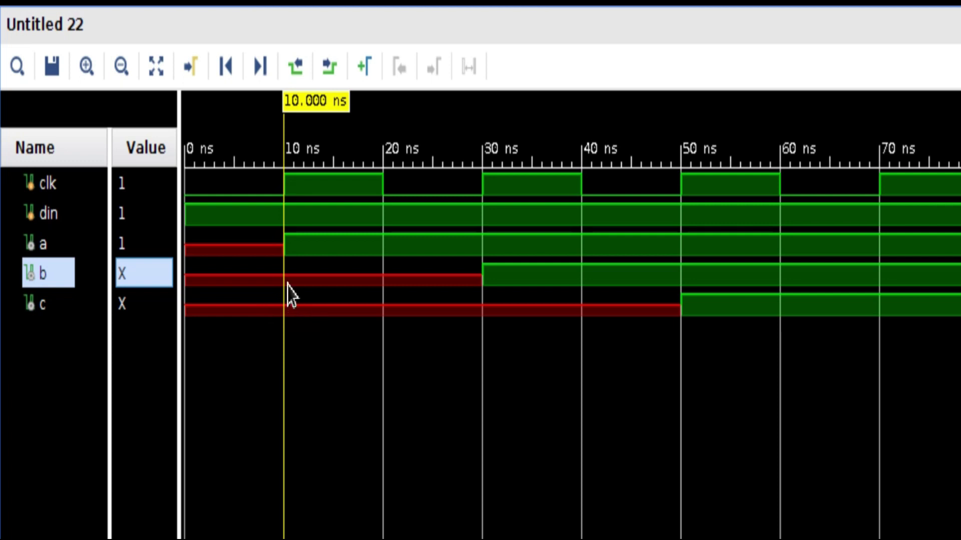
{"action": "left_click", "coordinate": [44, 251]}
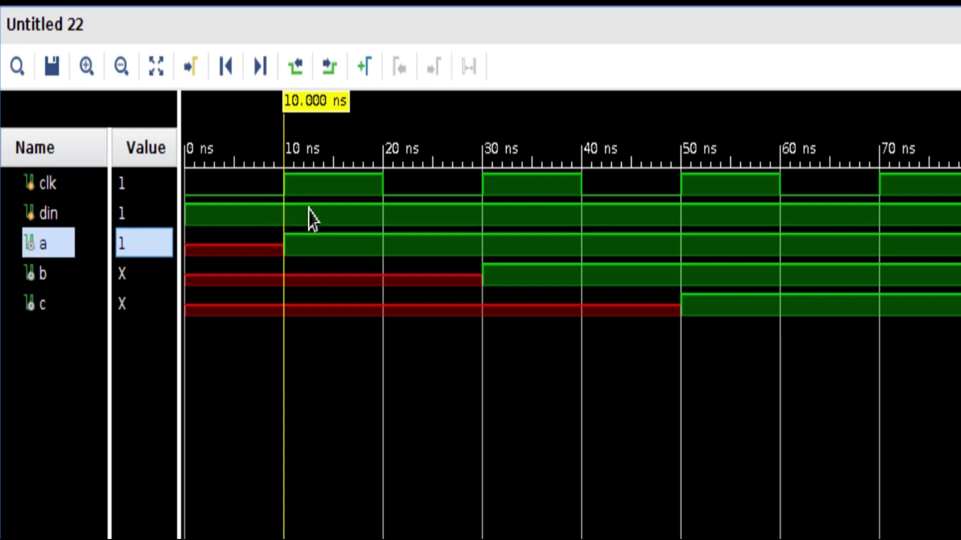
Set the waveform cursor to the 30 ns rising clock edge and inspect signals c, b and a
{"action": "left_click", "coordinate": [481, 204]}
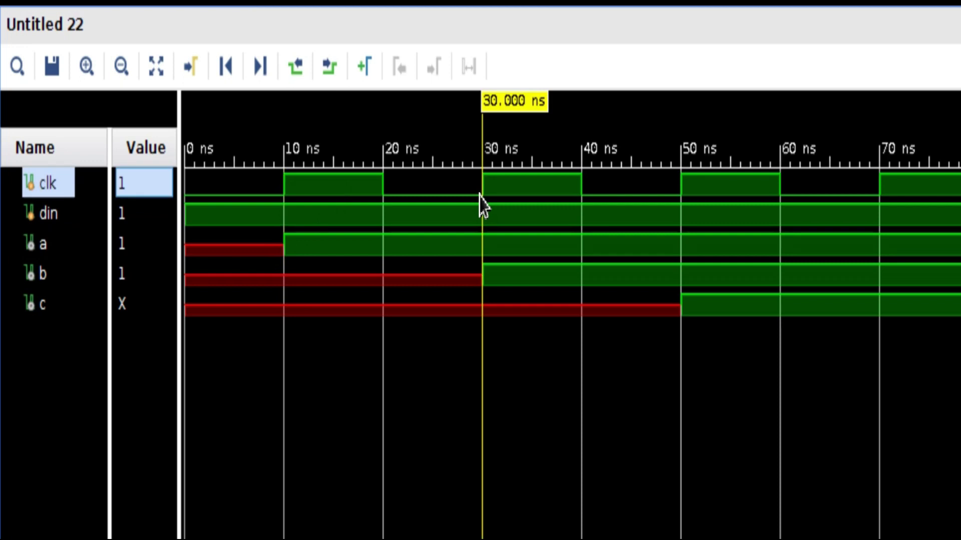
{"action": "left_click", "coordinate": [56, 306]}
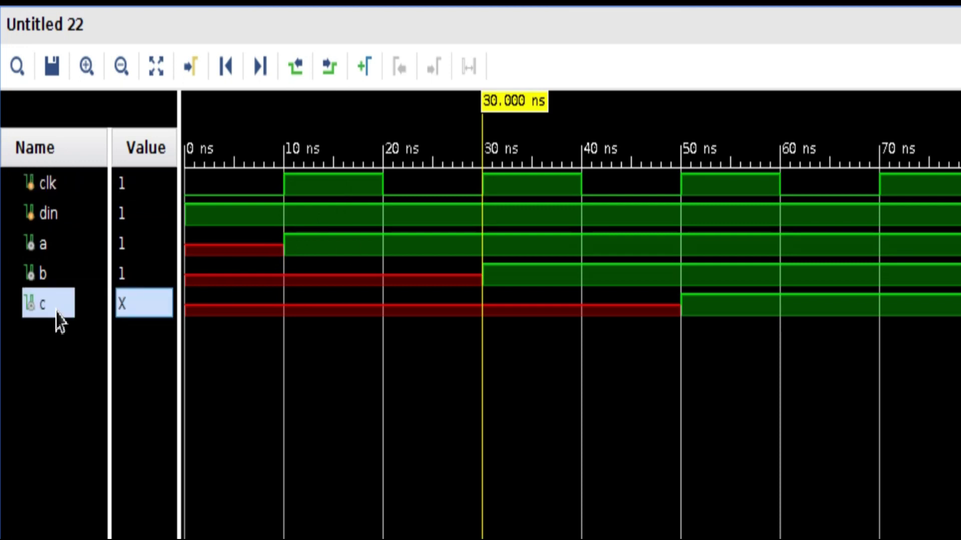
{"action": "left_click", "coordinate": [56, 281]}
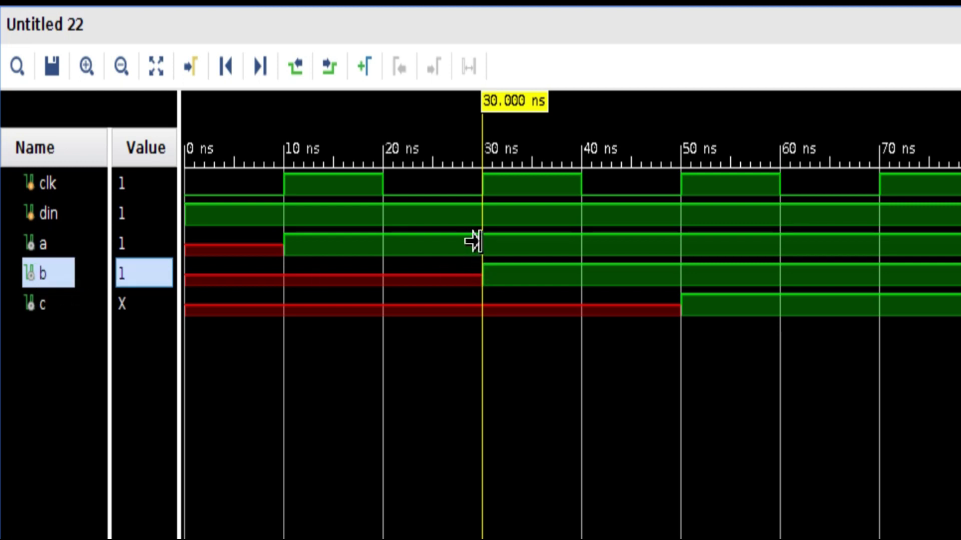
{"action": "mouse_move", "coordinate": [479, 276]}
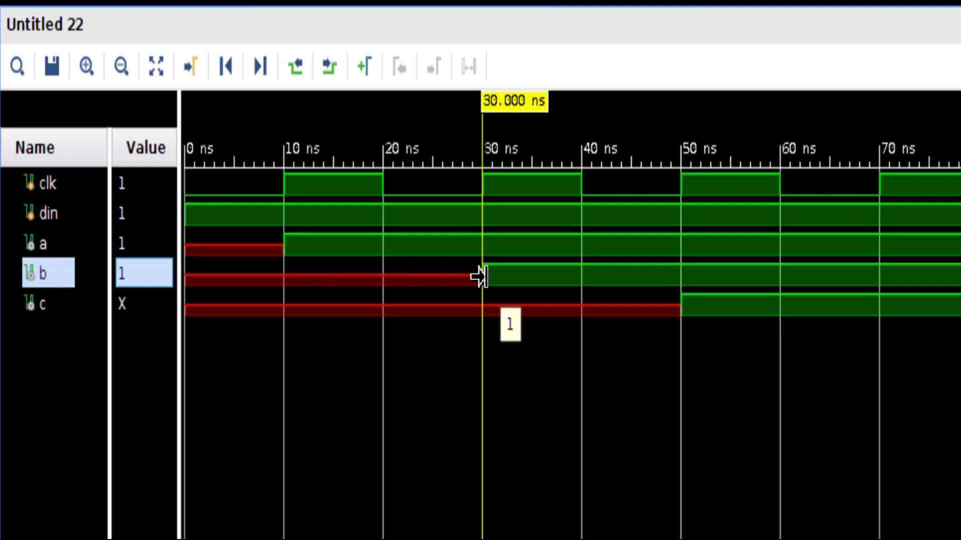
{"action": "left_click", "coordinate": [55, 245]}
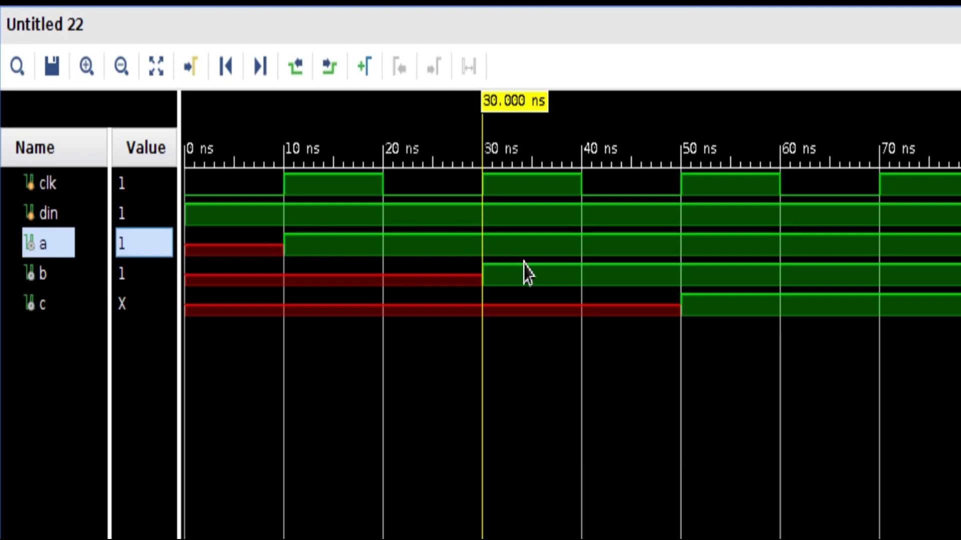
Move the waveform cursor to the 50 ns rising clock edge and check signals b and a
{"action": "left_click", "coordinate": [666, 275]}
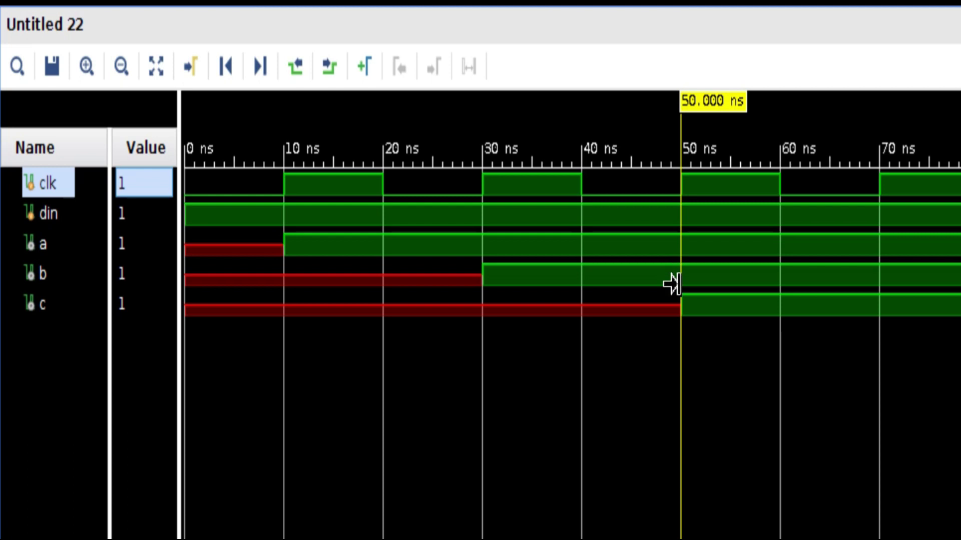
{"action": "left_click", "coordinate": [45, 277]}
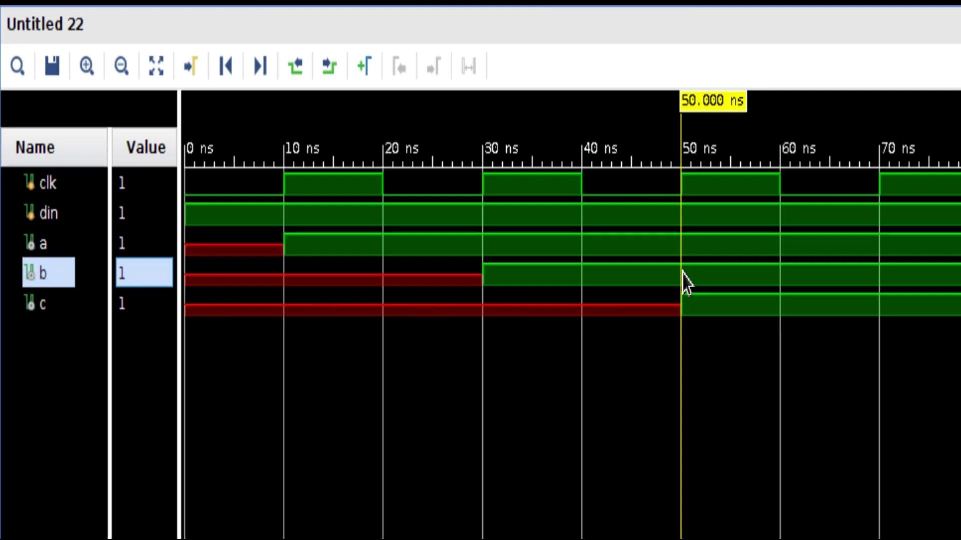
{"action": "mouse_move", "coordinate": [669, 267]}
{"action": "left_click", "coordinate": [69, 256]}
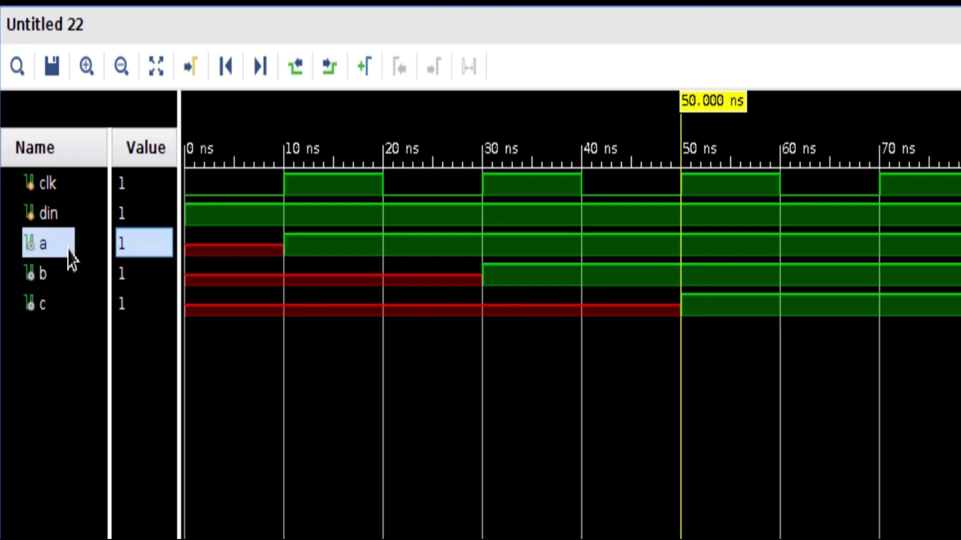